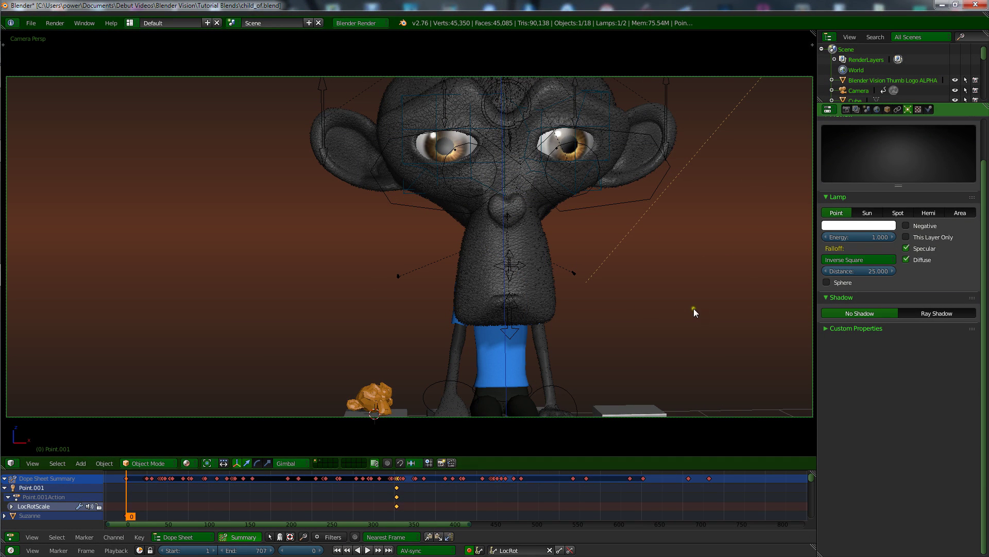
Play the animation, stop at frame 79 where the hand meets the object, and select orange Suzanne.
key("alt+a")
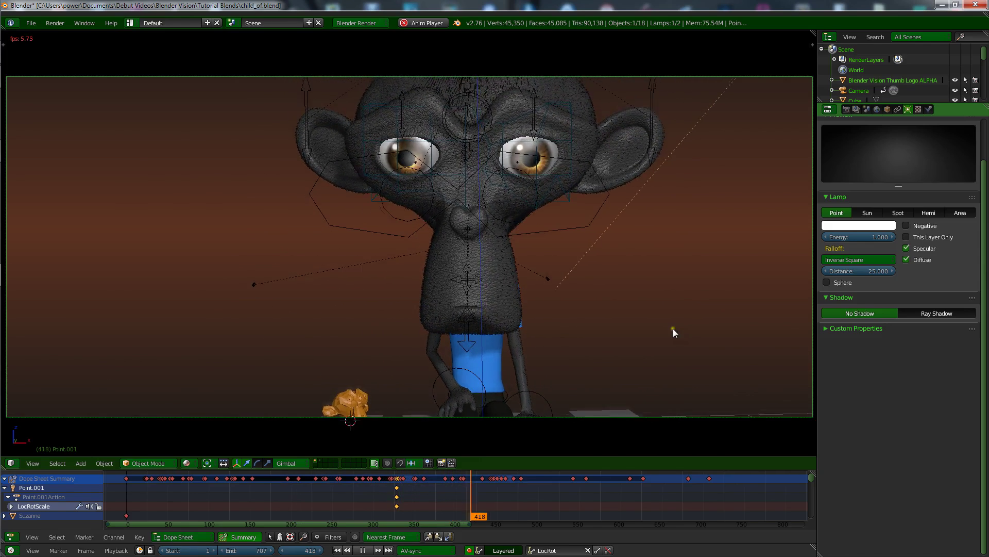
key("Escape")
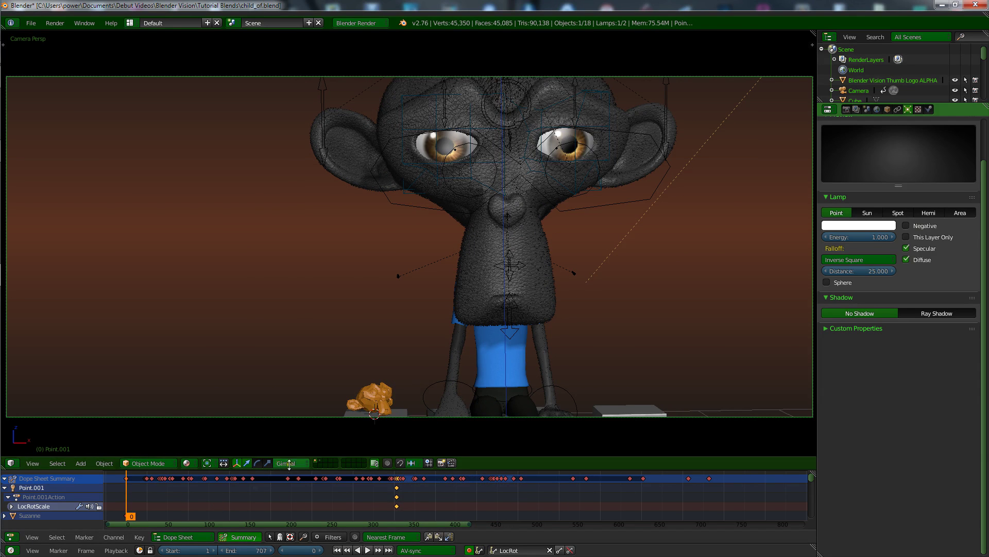
key("alt+a")
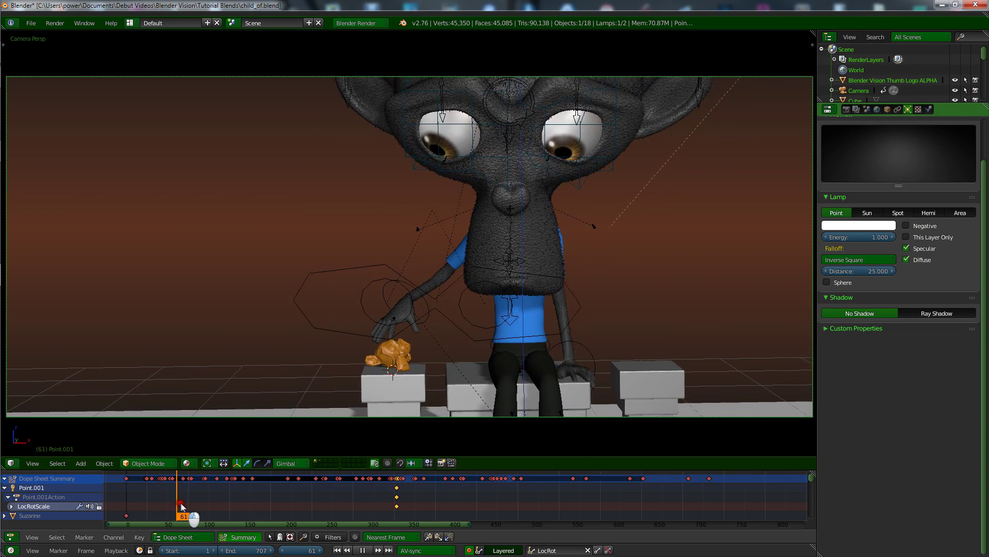
left_click_drag(181, 507, 192, 507)
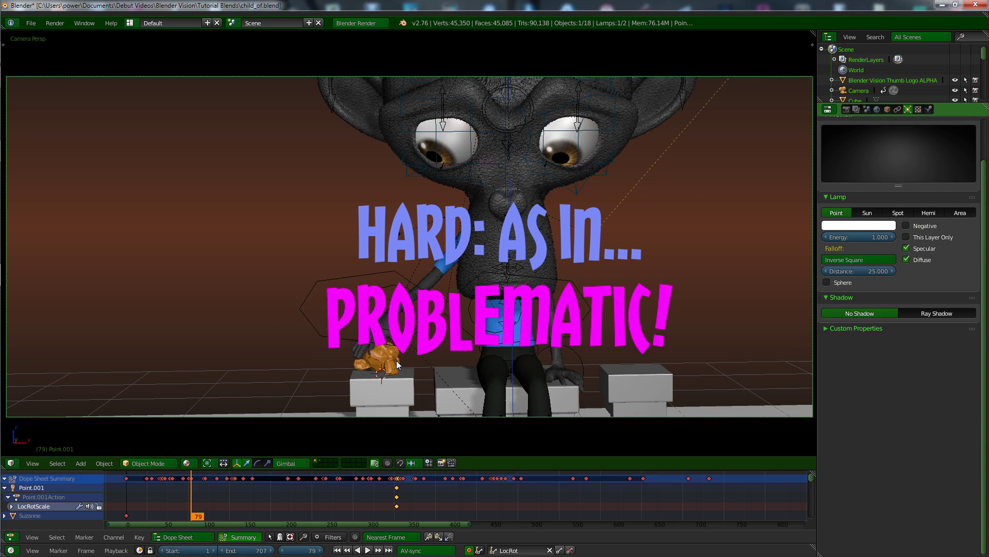
right_click(397, 364)
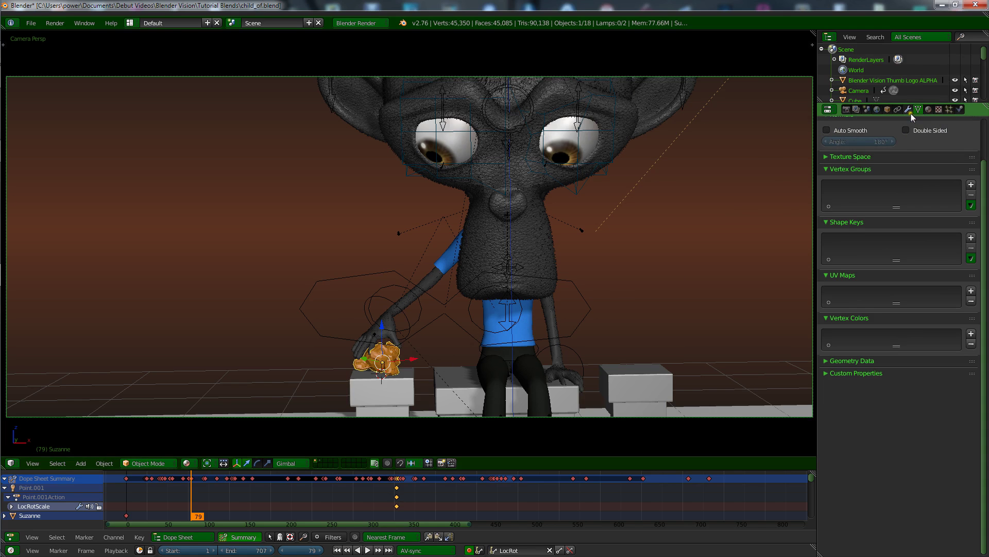
Add a Child Of constraint to Suzanne targeting Rueben Body Armature_proxy.
left_click(897, 109)
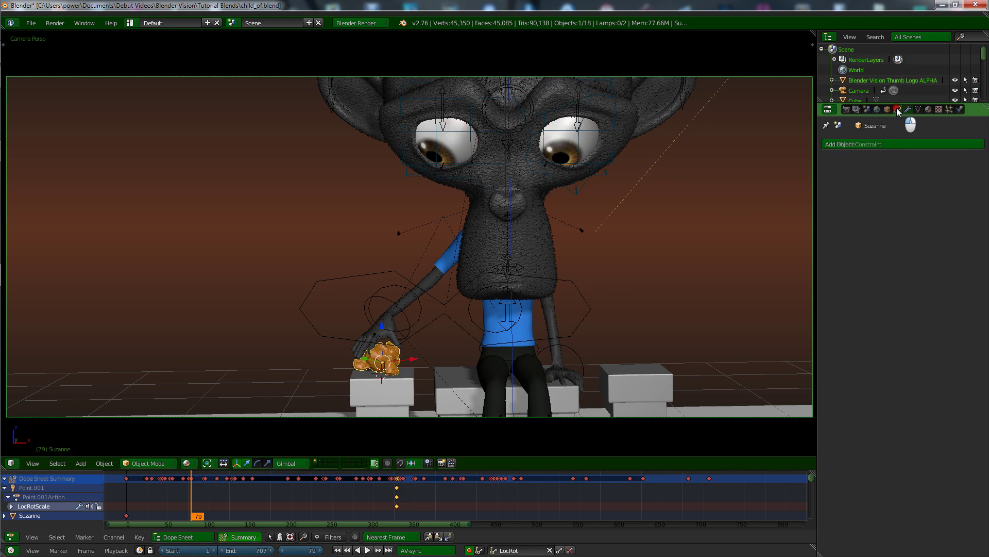
left_click(866, 144)
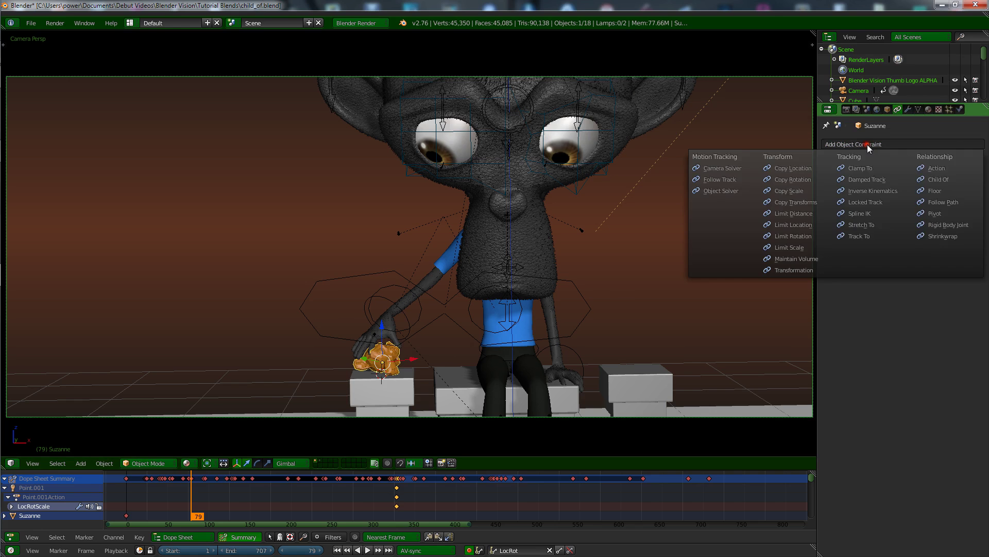
left_click(935, 176)
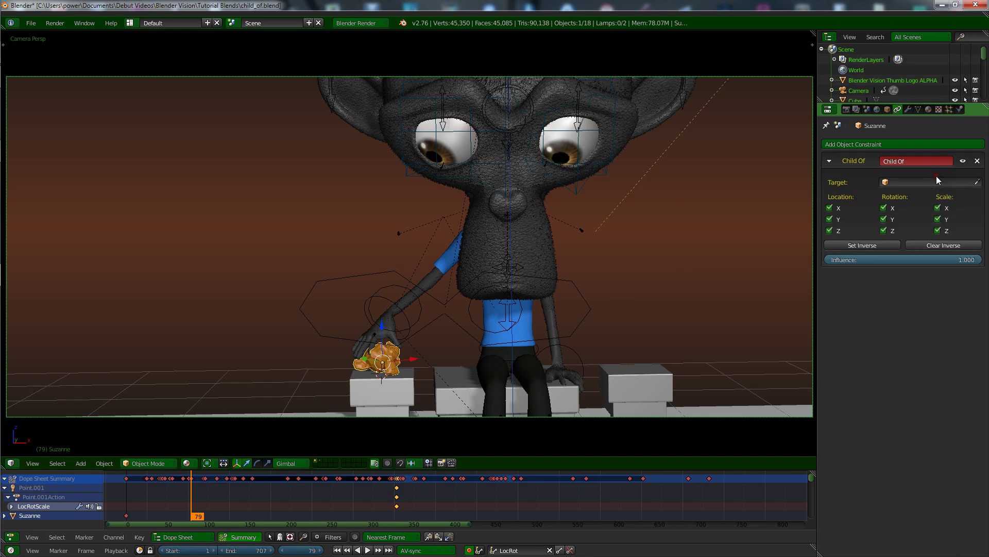
left_click(906, 182)
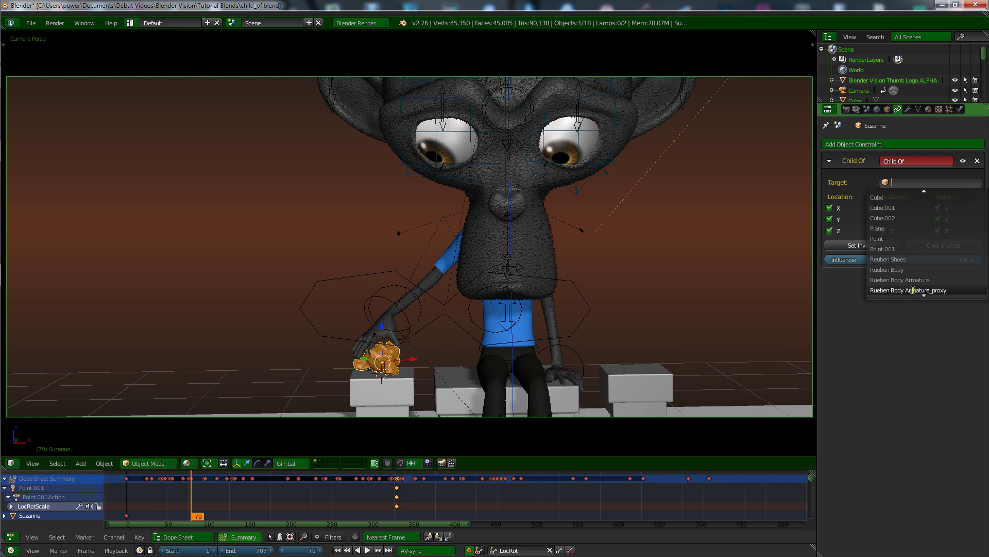
left_click(912, 290)
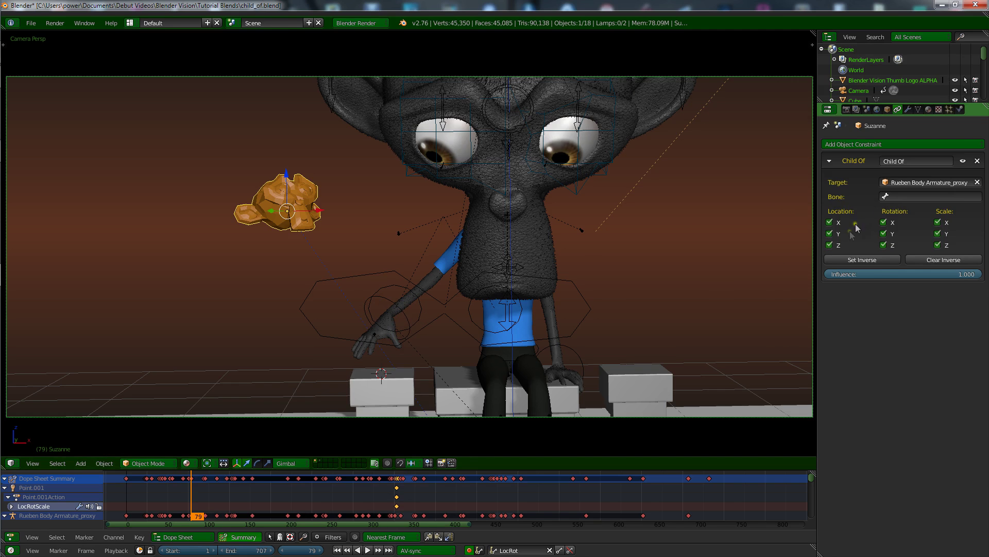
Set the Child Of bone to handIK.R, apply Set Inverse, and scrub to confirm Suzanne follows.
left_click(931, 196)
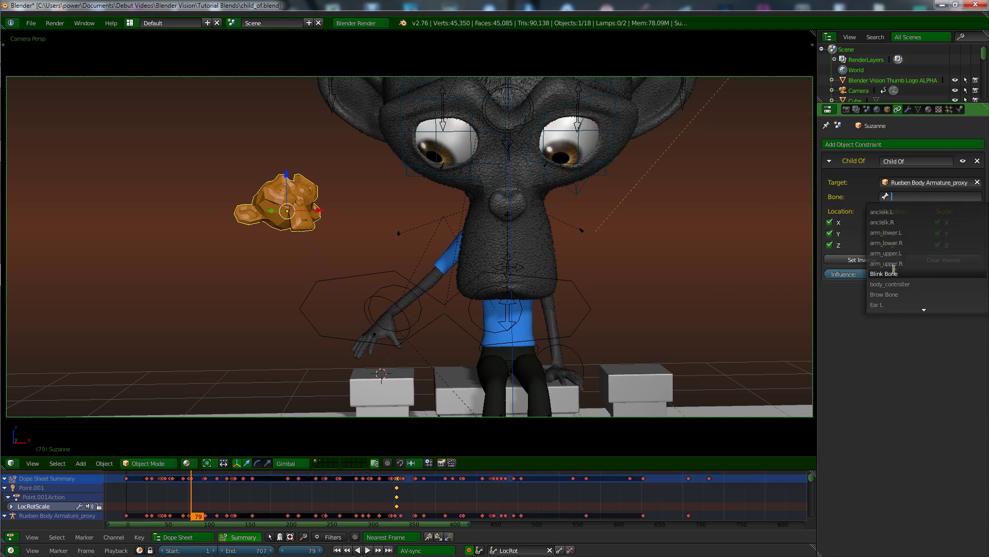
type("h")
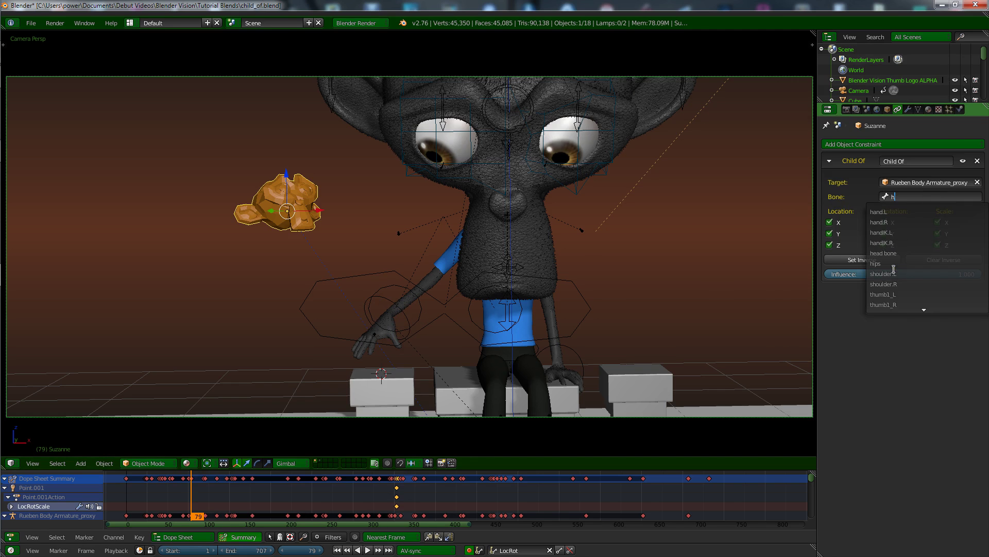
left_click(901, 242)
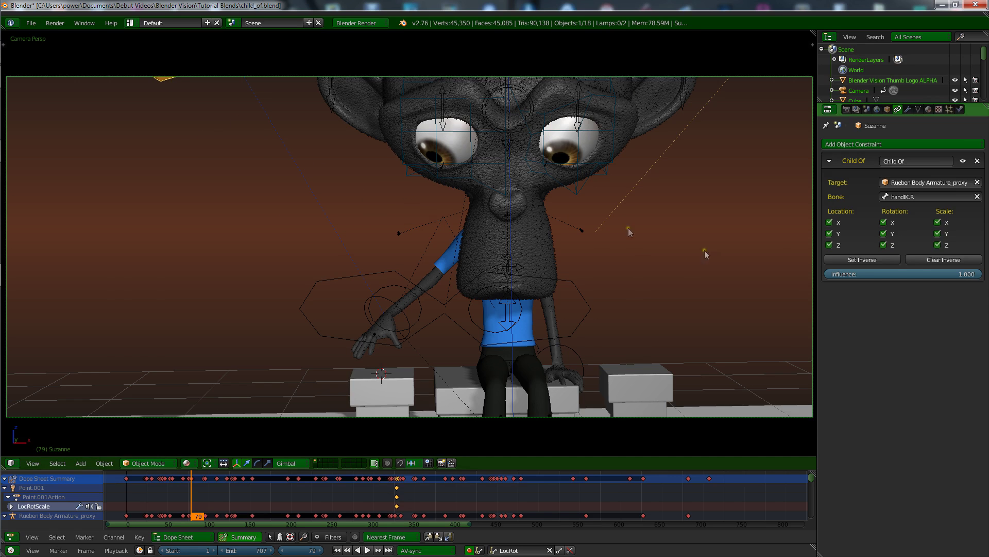
left_click(873, 260)
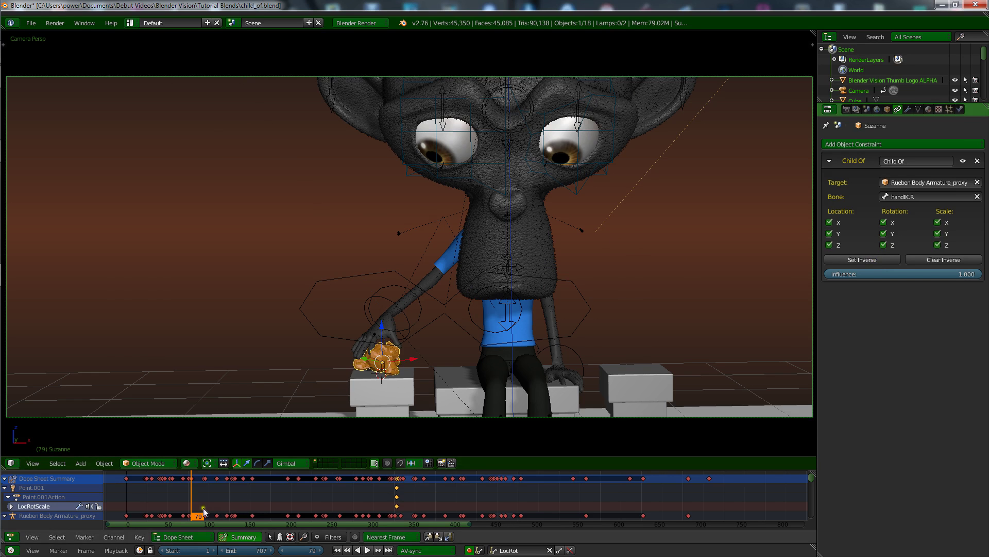
mouse_move(196, 516)
left_mouse_down()
mouse_move(245, 515)
mouse_move(154, 513)
mouse_move(147, 504)
mouse_move(184, 512)
left_mouse_up()
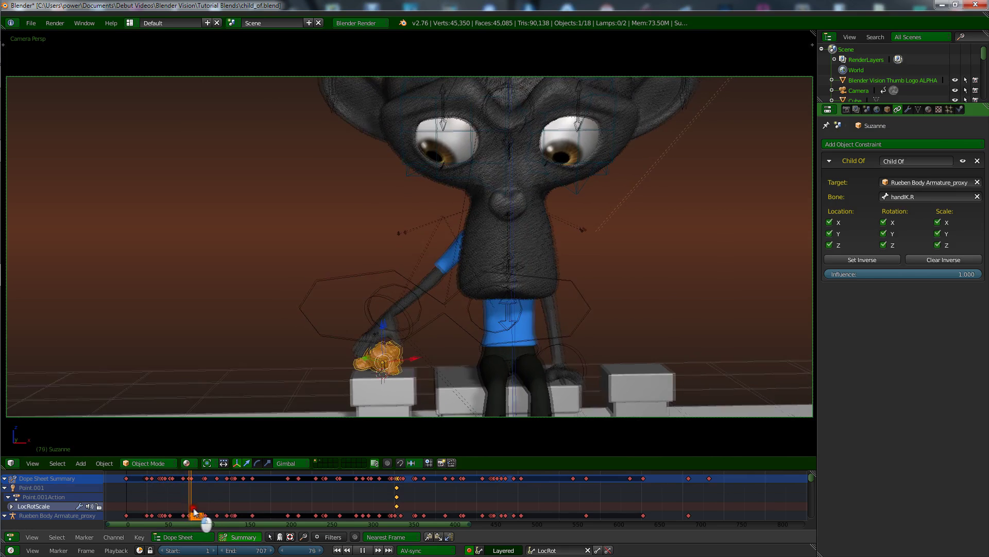
Stop playback at frame 79 and test the Child Of influence, leaving it at 1.000.
key("alt+a")
key("Left")
key("Left")
key("Left")
key("Left")
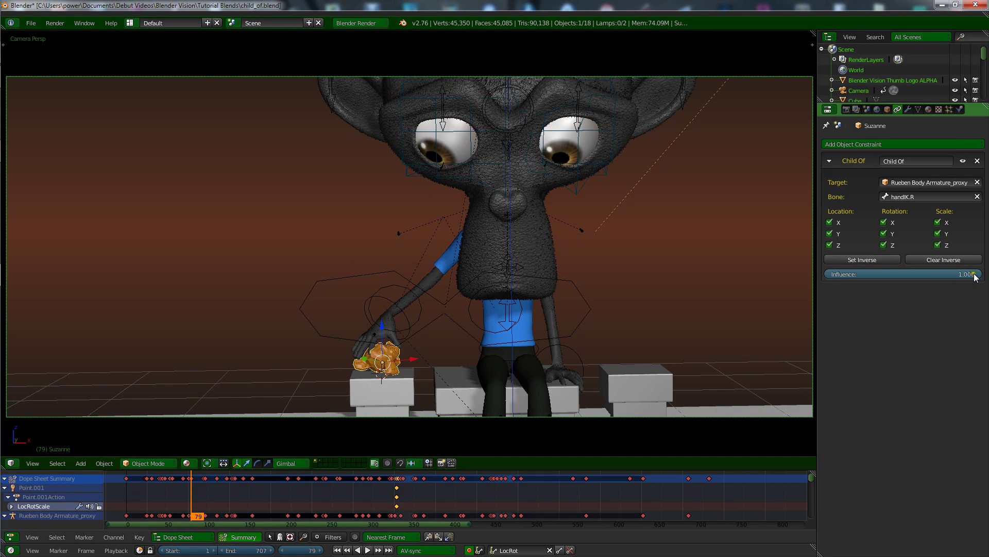
left_click_drag(974, 277, 932, 280)
left_click_drag(842, 280, 979, 274)
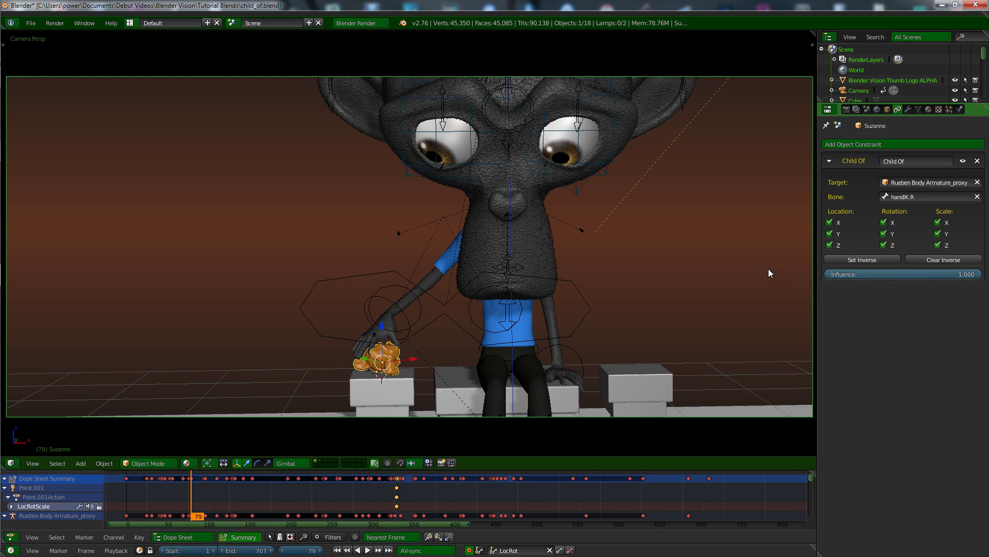
Keyframe influence 0 at frame 78 and 1.000 at frame 79, then scrub to verify the pickup.
key("Left")
left_click_drag(978, 275, 830, 277)
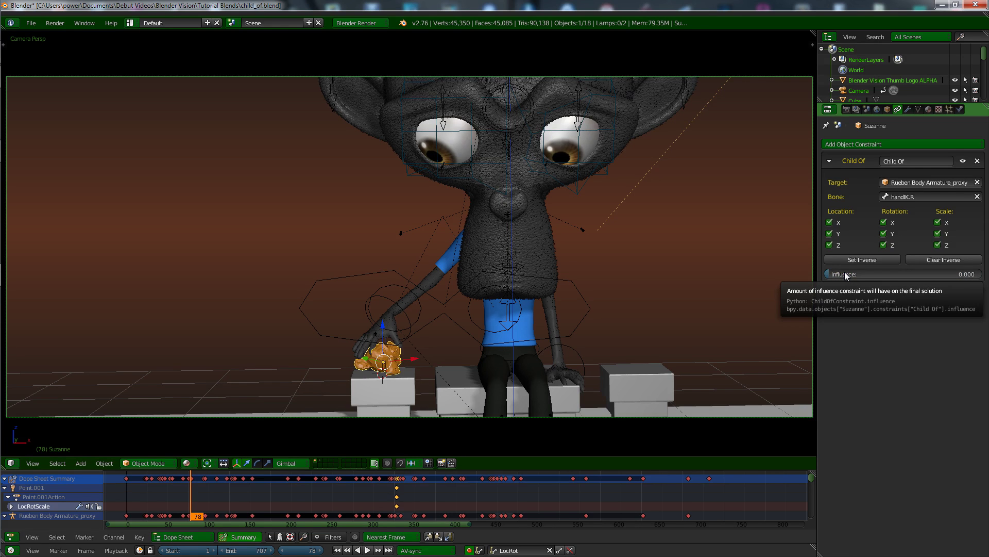
key("i")
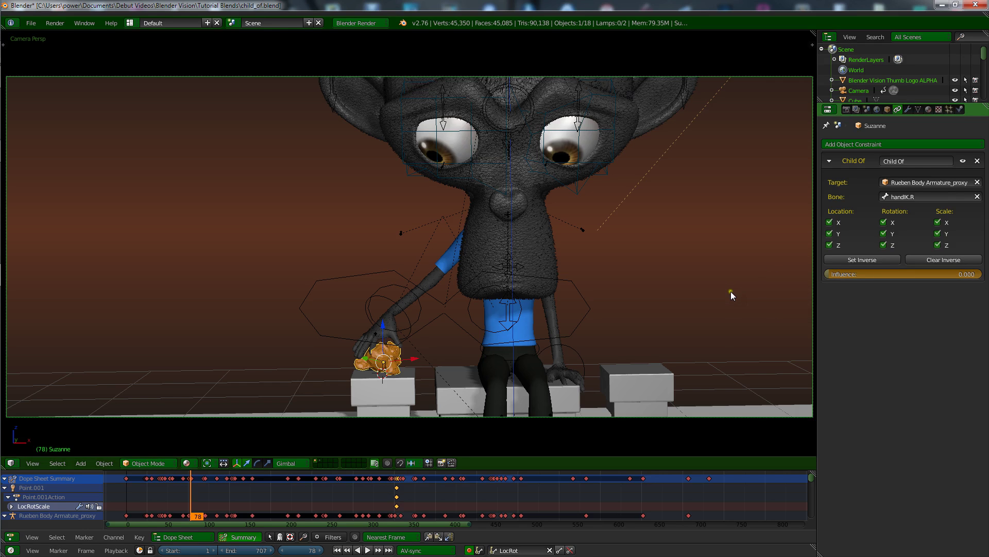
key("Right")
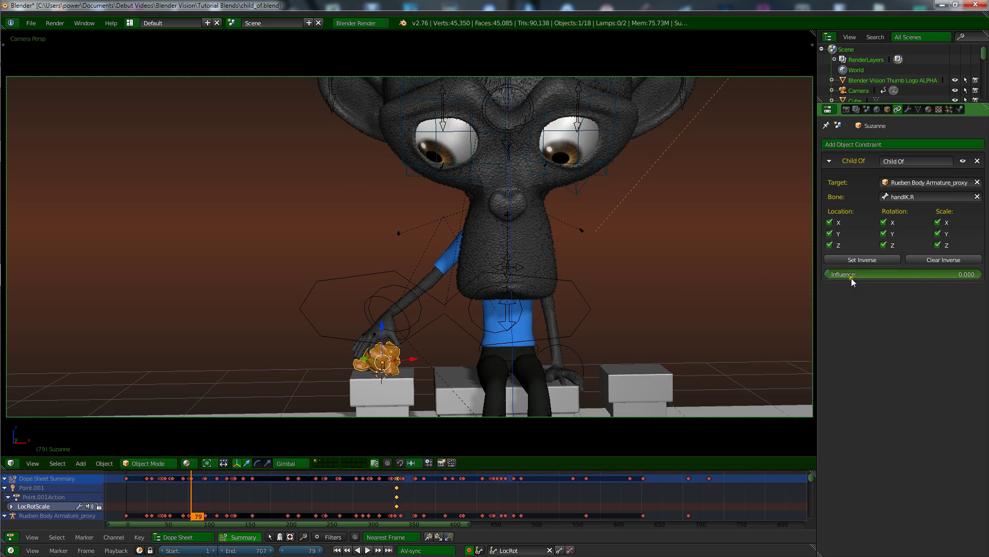
left_click_drag(828, 273, 898, 274)
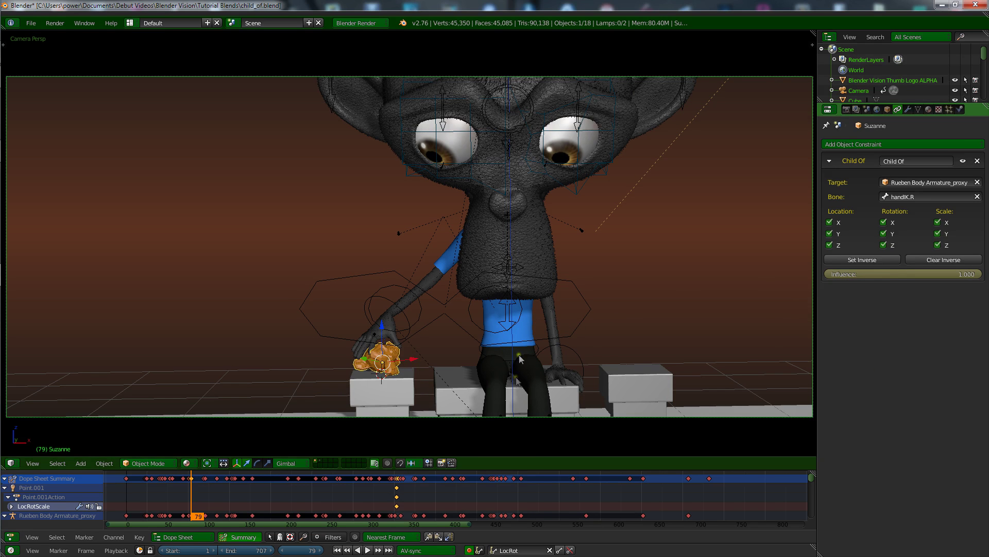
left_click_drag(192, 509, 393, 501)
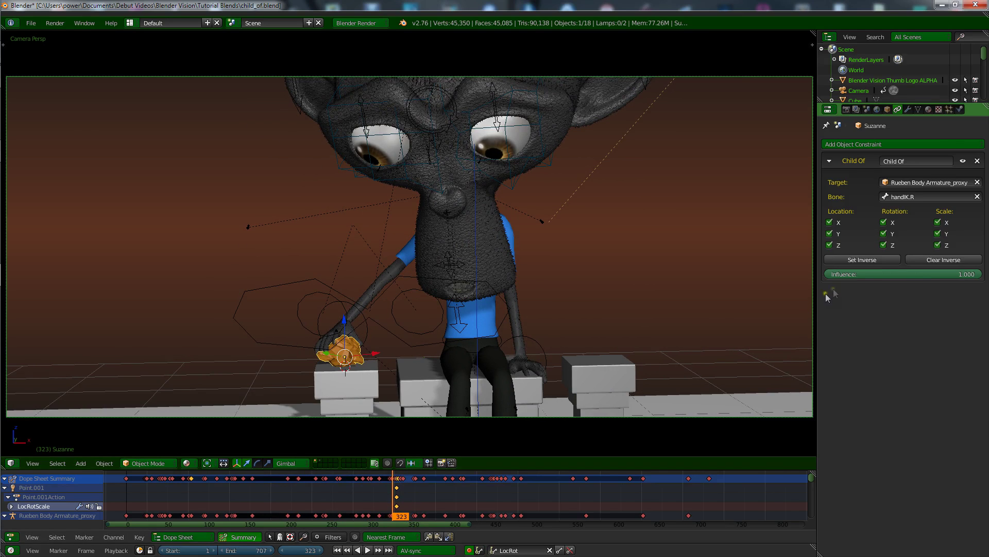
Keyframe influence 1.000 at frame 323 and 0 at frame 324, then play to watch the release.
left_click(861, 275)
key("i")
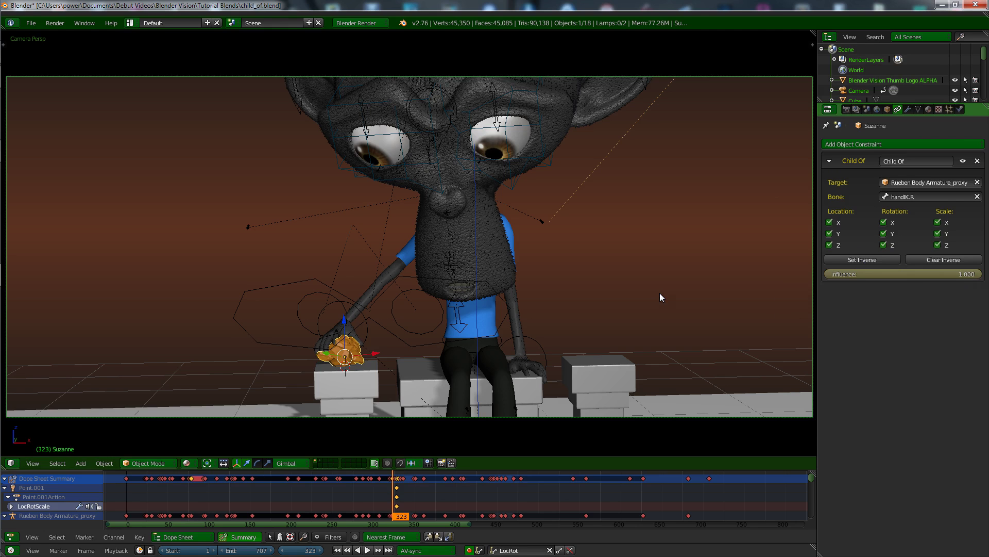
key("Right")
left_click_drag(977, 276, 844, 278)
key("i")
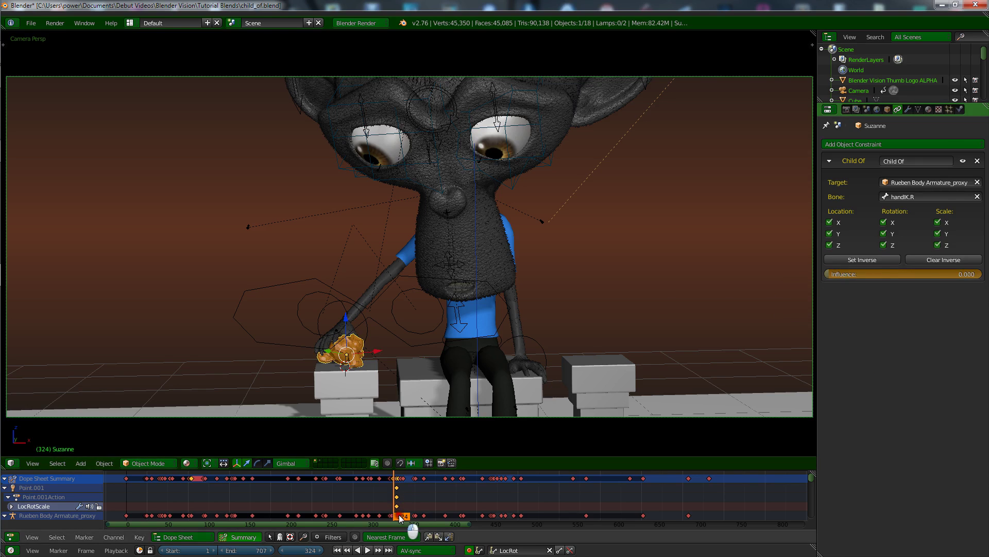
key("shift+alt+a")
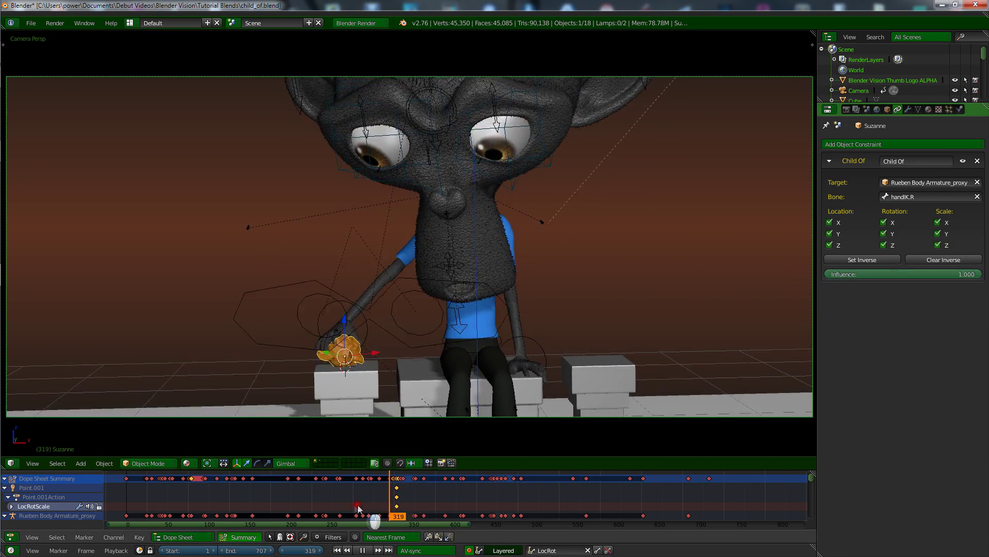
left_click_drag(360, 508, 118, 507)
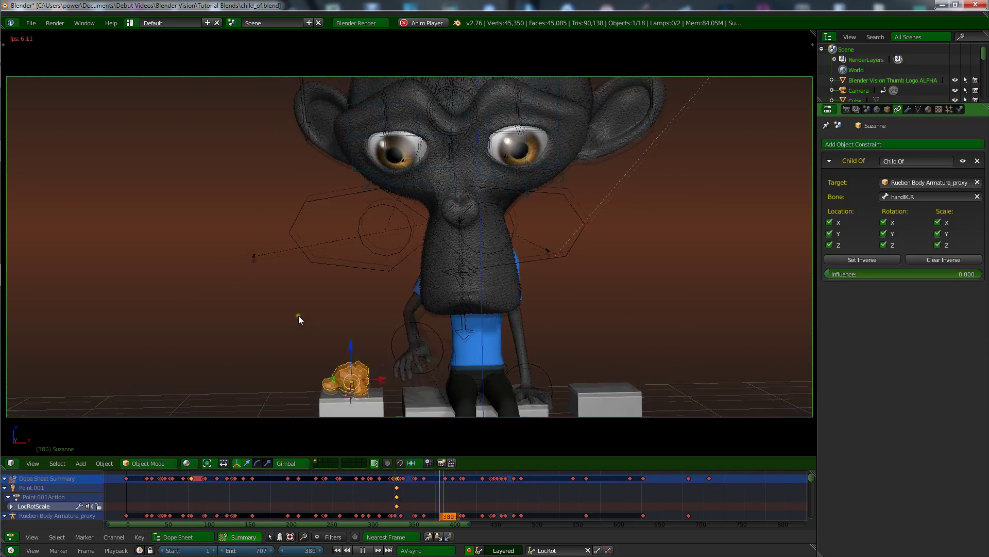
Stop the playback, returning to frame 0.
key("Escape")
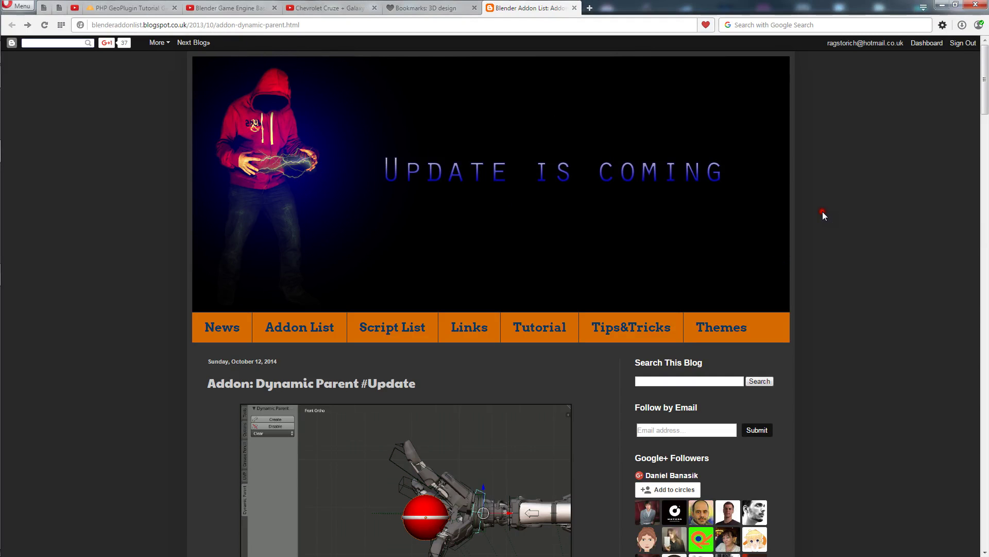
Scroll the Dynamic Parent blog post and follow its Web link to the Blender wiki page.
scroll(823, 213, "down", 4)
scroll(823, 216, "down", 1)
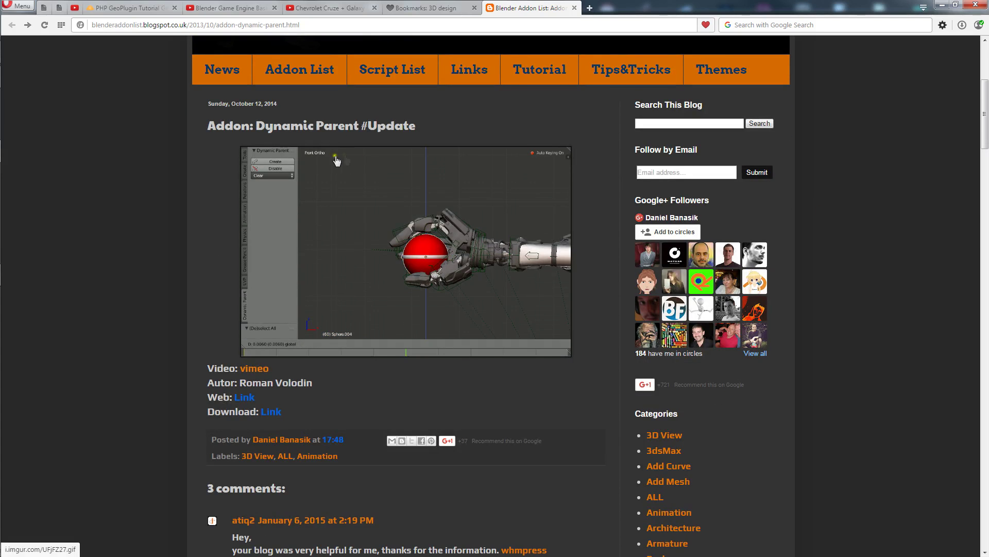
left_click_drag(256, 126, 356, 126)
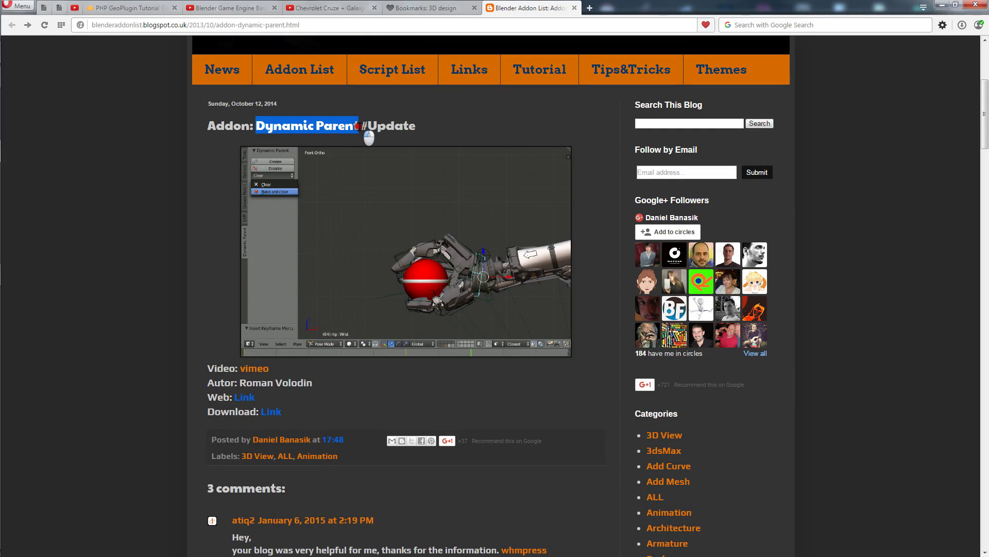
left_click(357, 127)
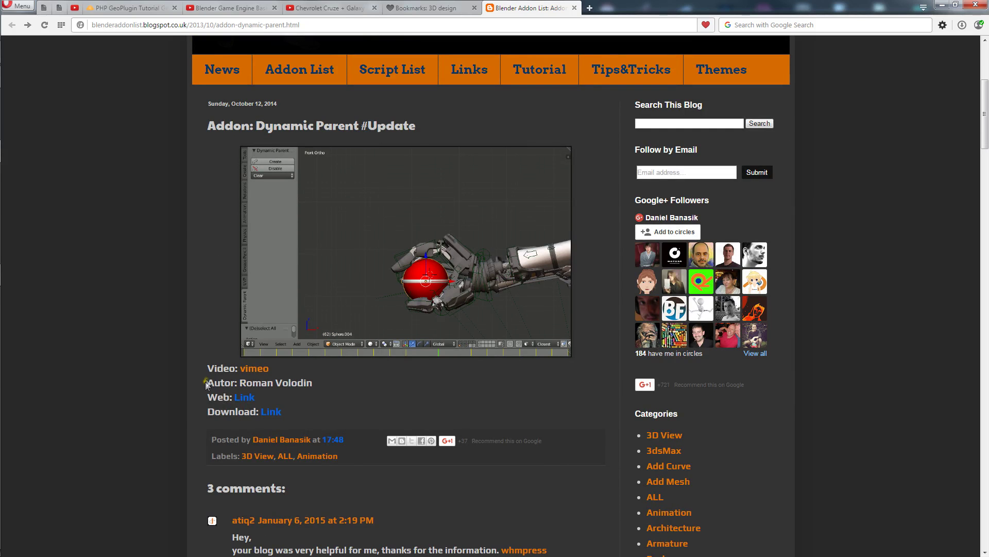
scroll(203, 337, "down", 4)
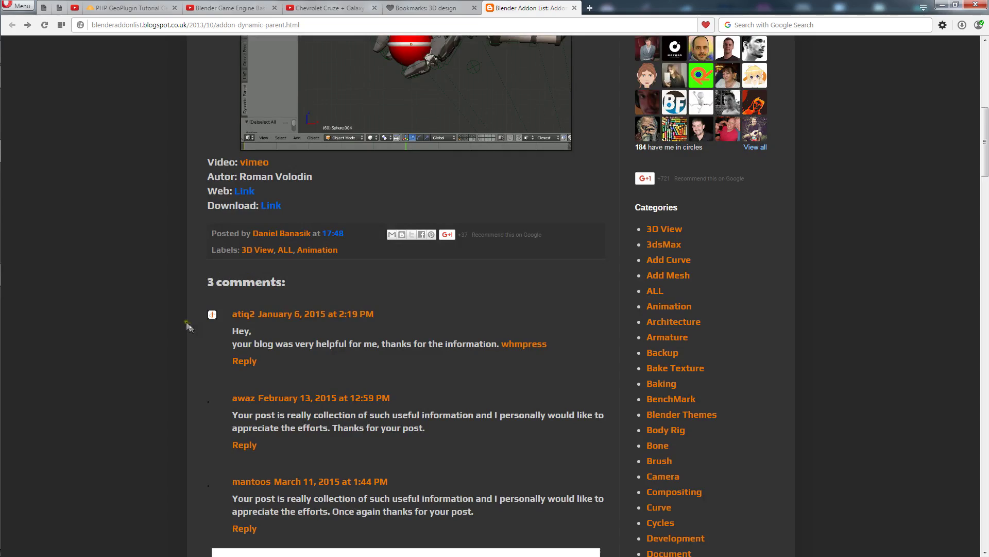
scroll(177, 305, "up", 3)
scroll(177, 304, "up", 2)
scroll(177, 304, "down", 3)
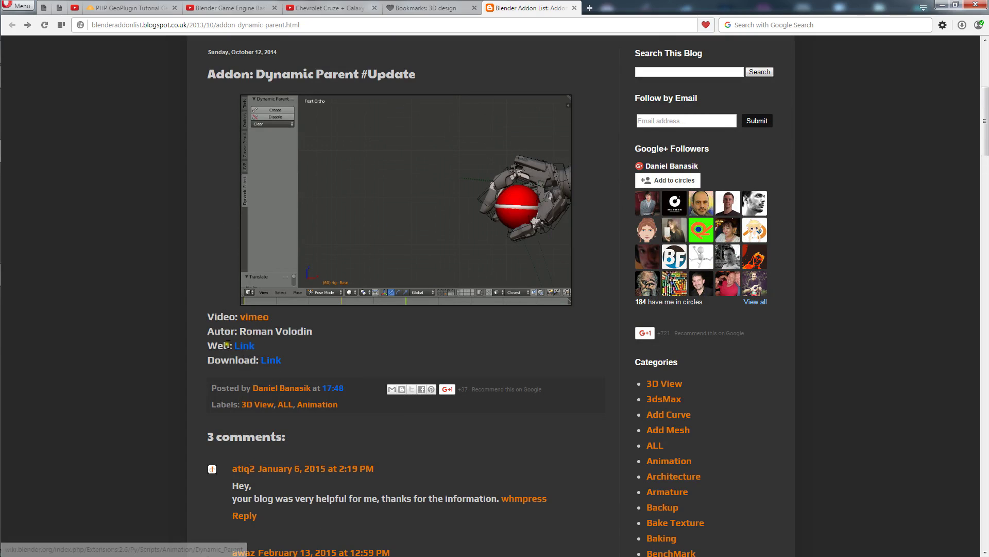
left_click(244, 349)
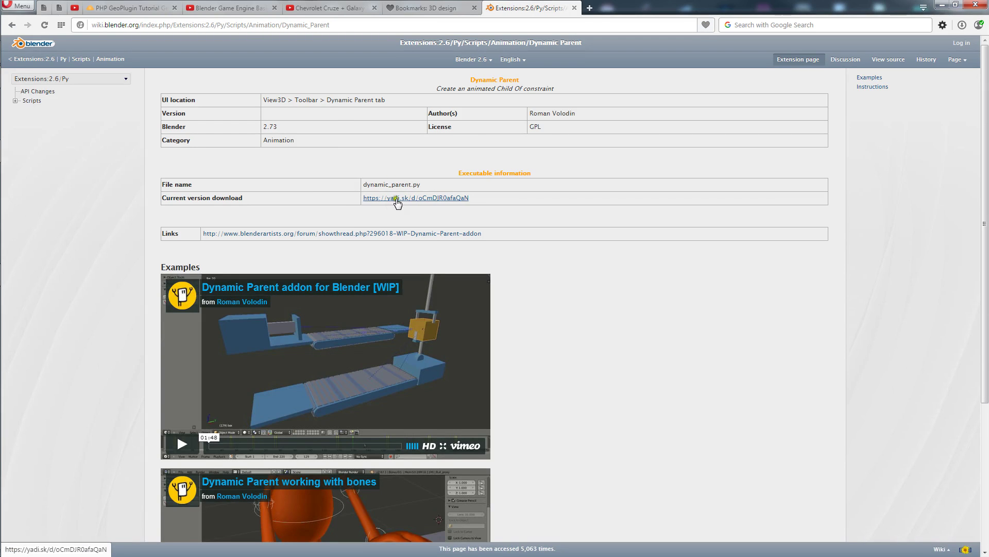
Open the yadi.sk page for dynamic_parent.py, start the download, cancel saving, and return to Blender.
left_click(436, 200)
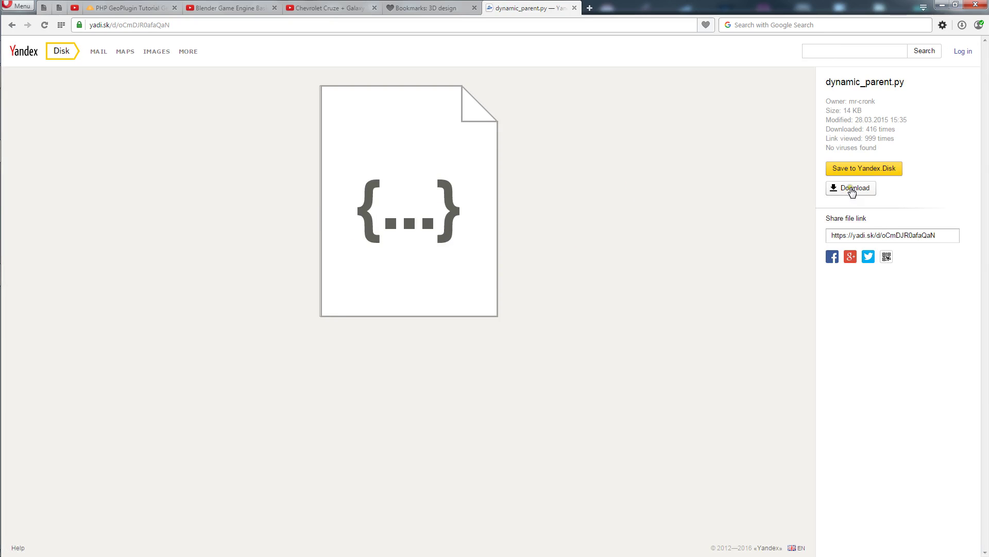
left_click(852, 189)
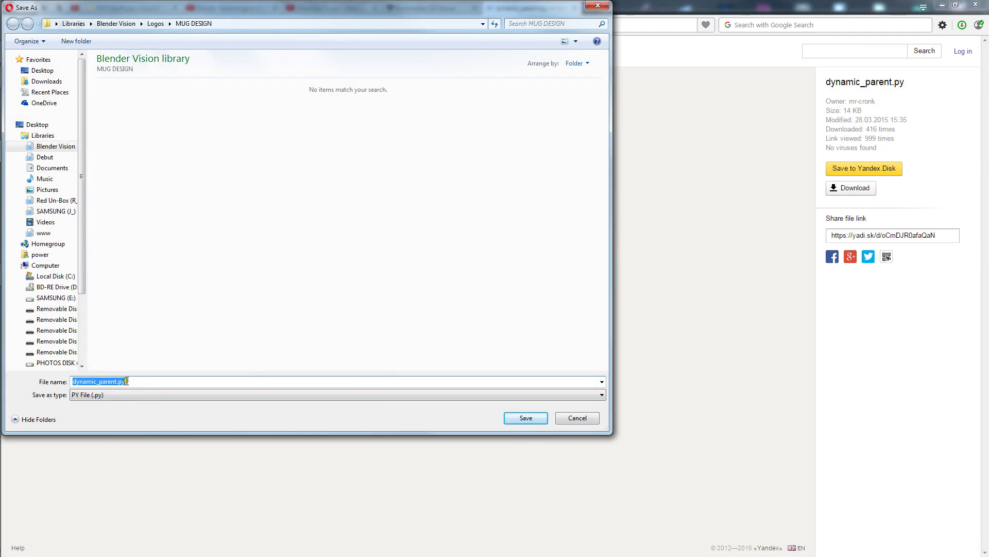
left_click(581, 418)
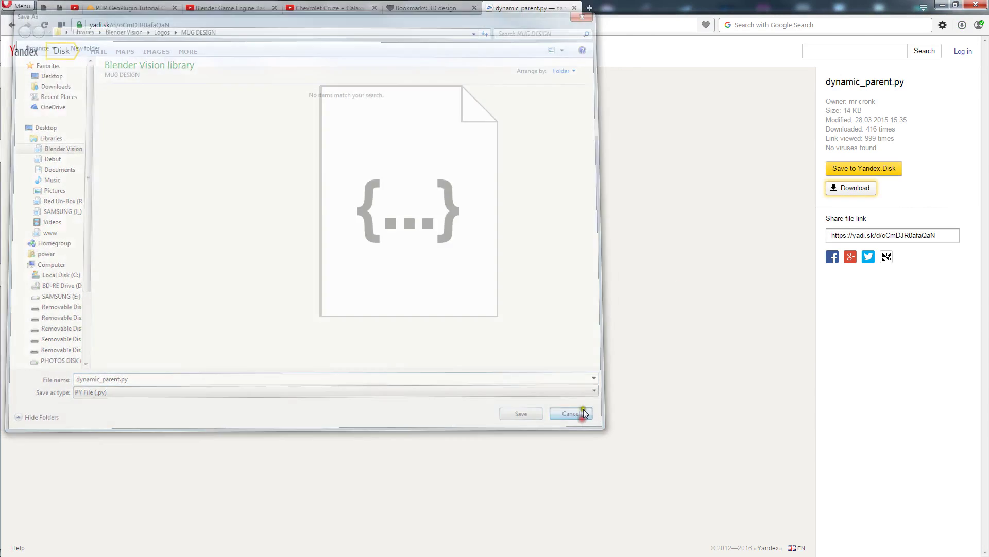
left_click(942, 5)
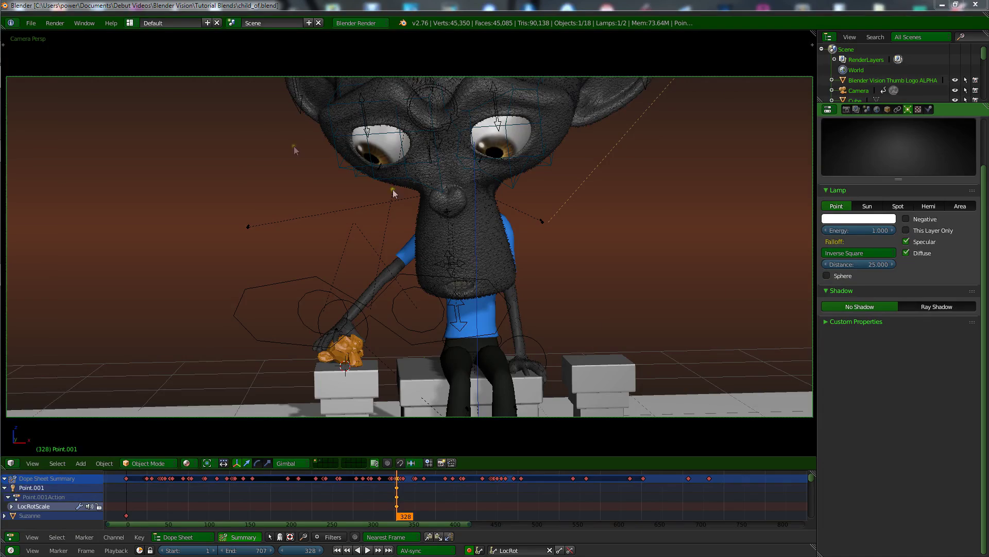
left_click(24, 103)
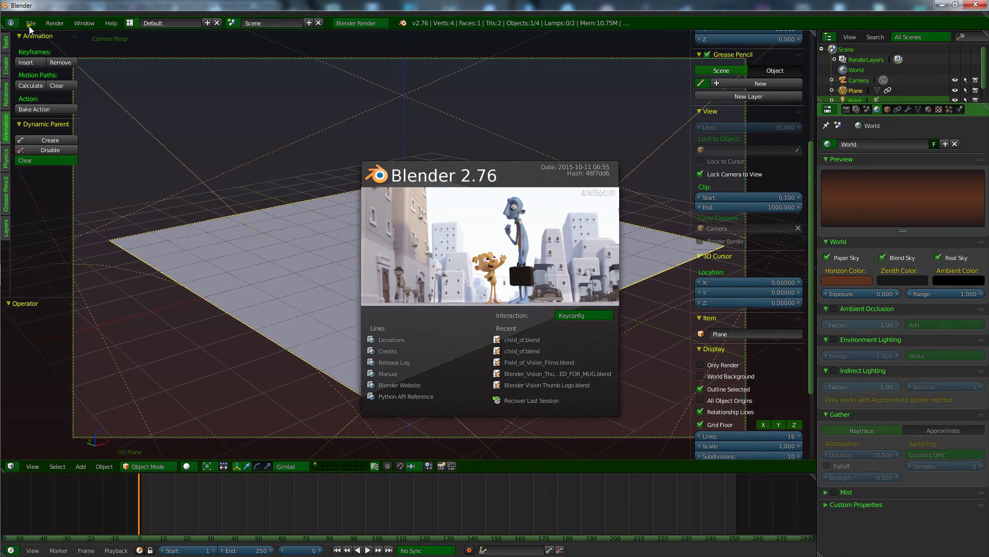
left_click(32, 25)
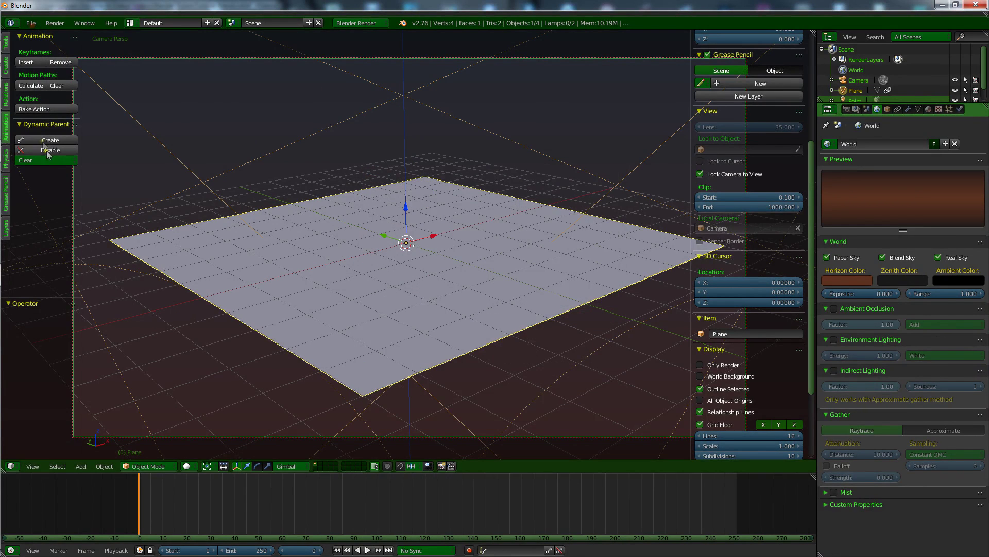
left_click(32, 24)
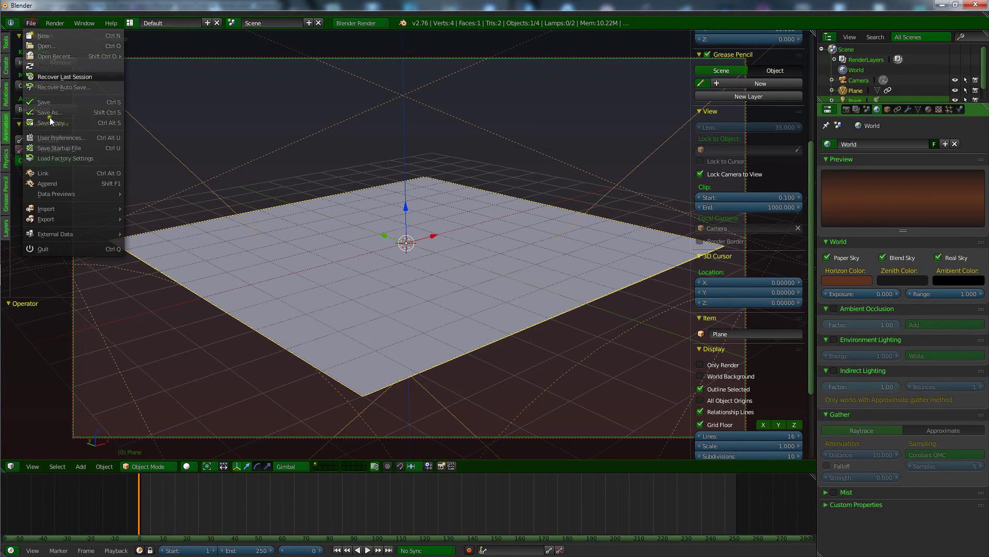
left_click(57, 138)
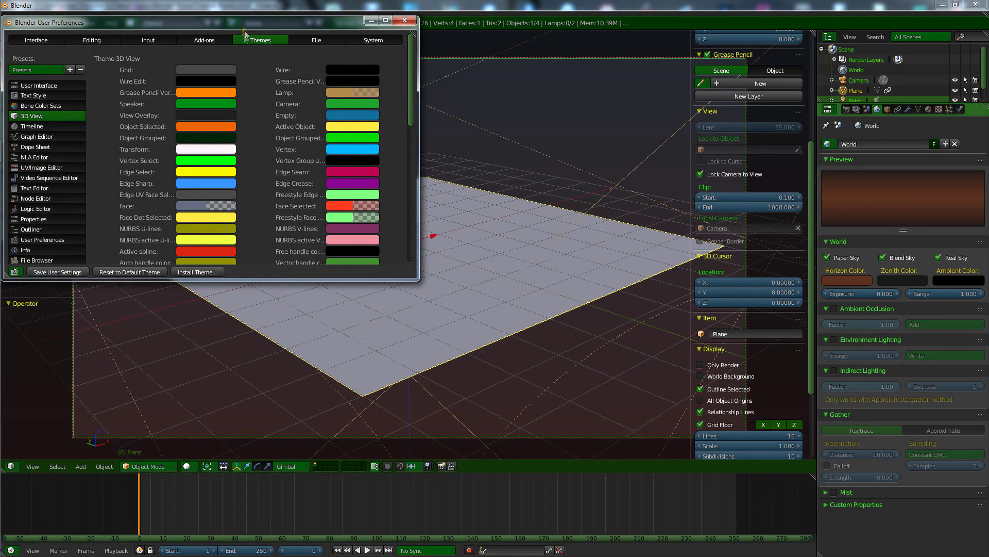
double_click(246, 21)
left_click(471, 23)
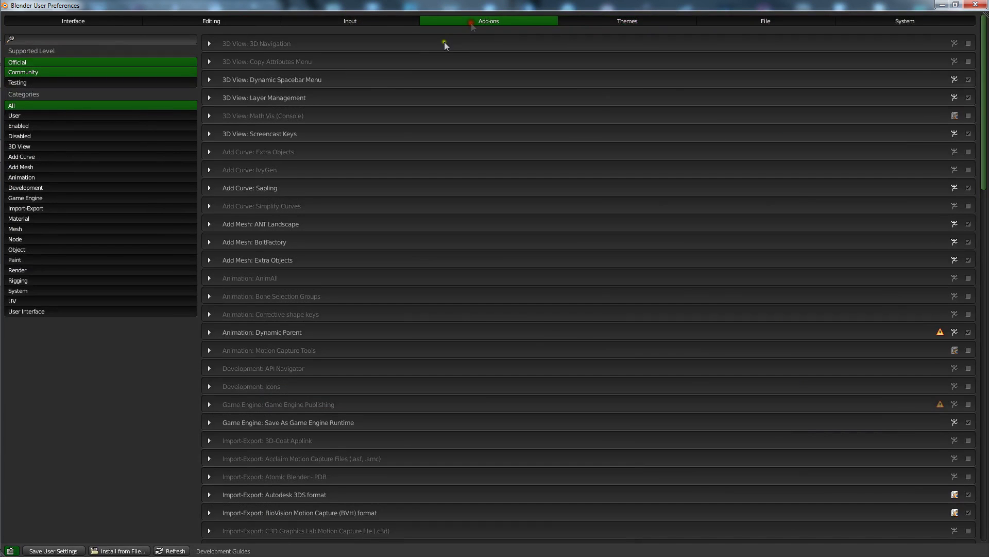
left_click(119, 550)
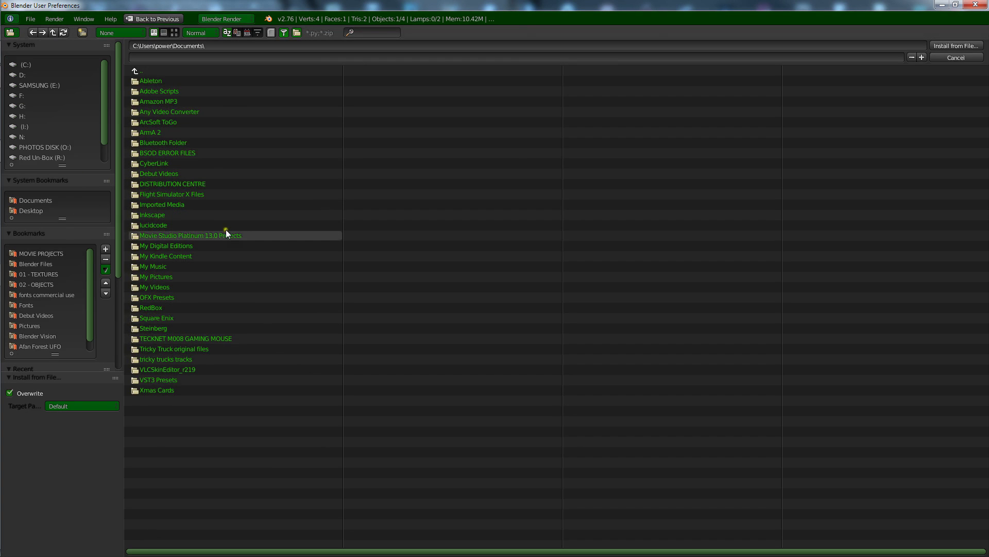
left_click(960, 55)
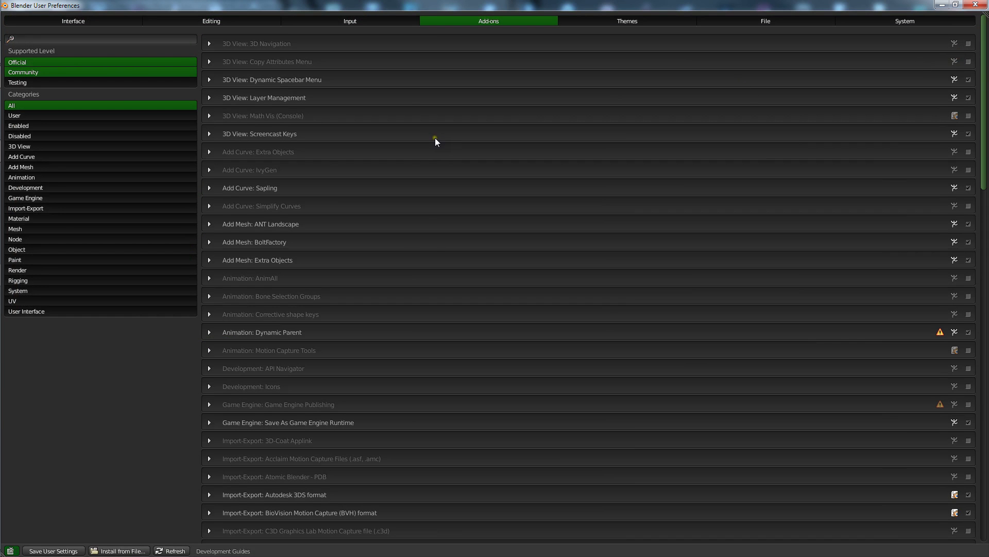
left_click(148, 38)
type("dy")
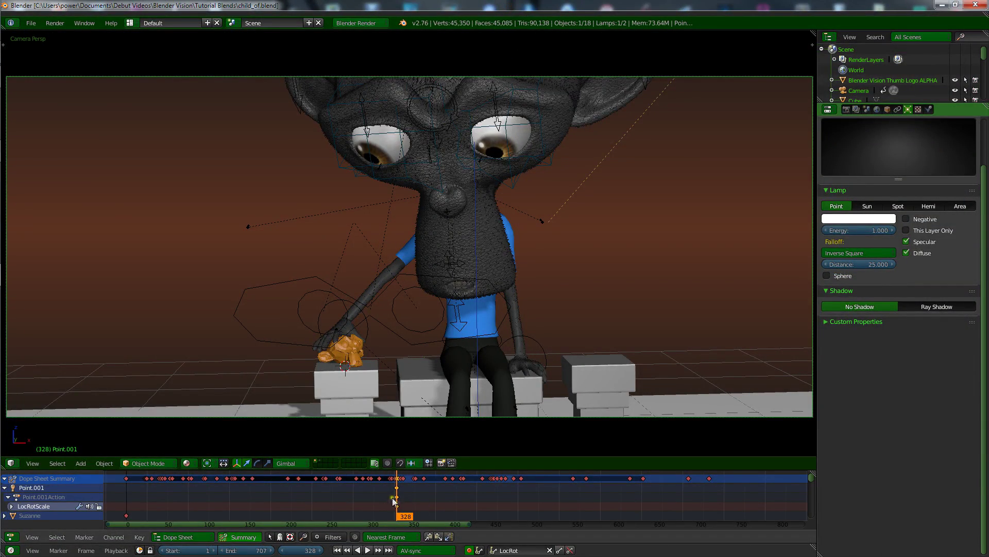
Go to frame 79, show the Tool Shelf's Dynamic Parent tools, and select the character armature.
key("shift+alt+a")
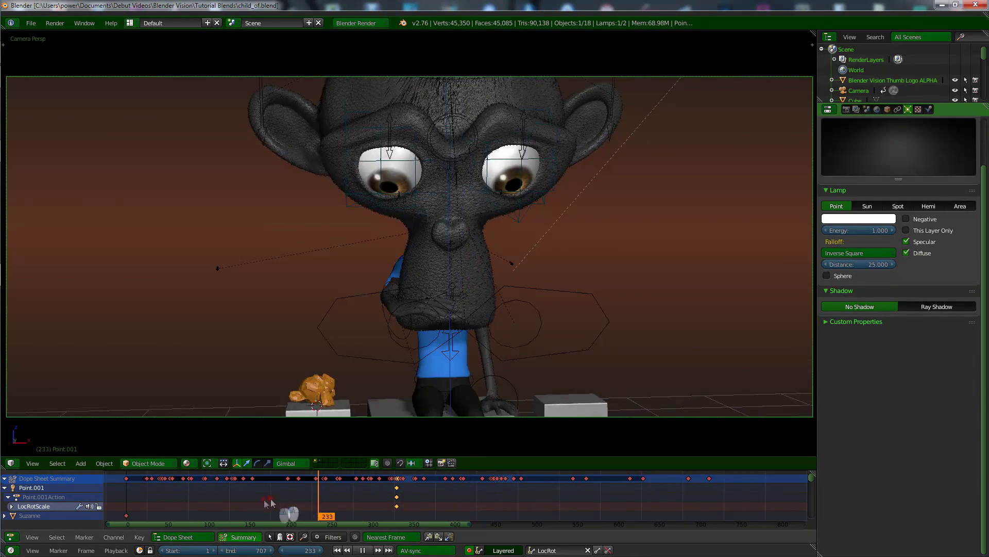
left_click_drag(269, 502, 192, 509)
key("Left")
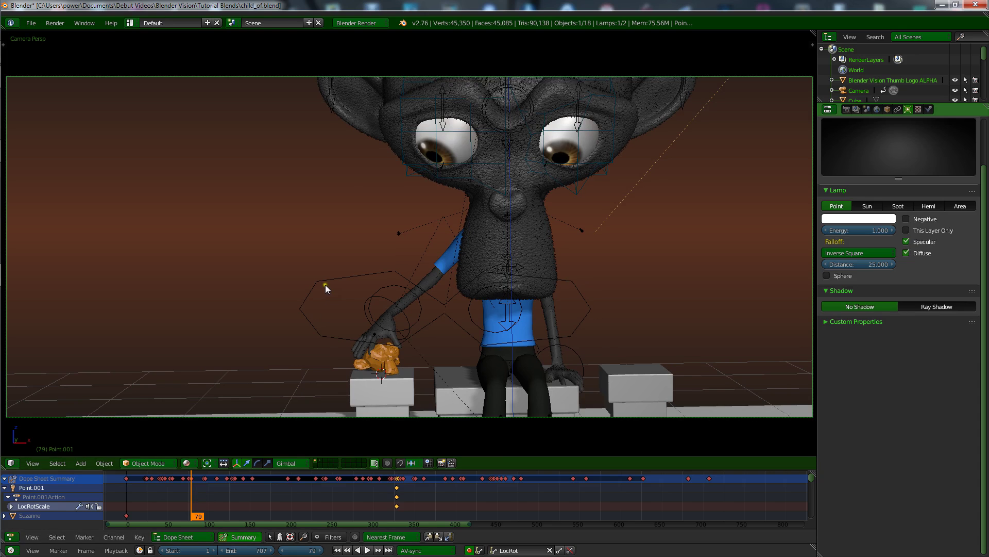
key("t")
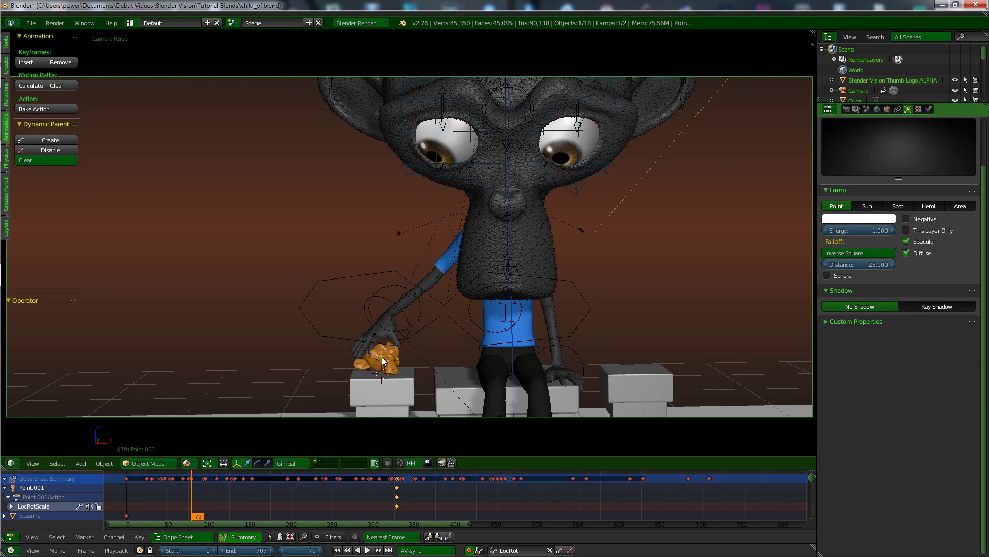
right_click(407, 318)
With handIK.R and Suzanne selected, create the Dynamic Parent constraint at frame 79 and check it.
key("ctrl+Tab")
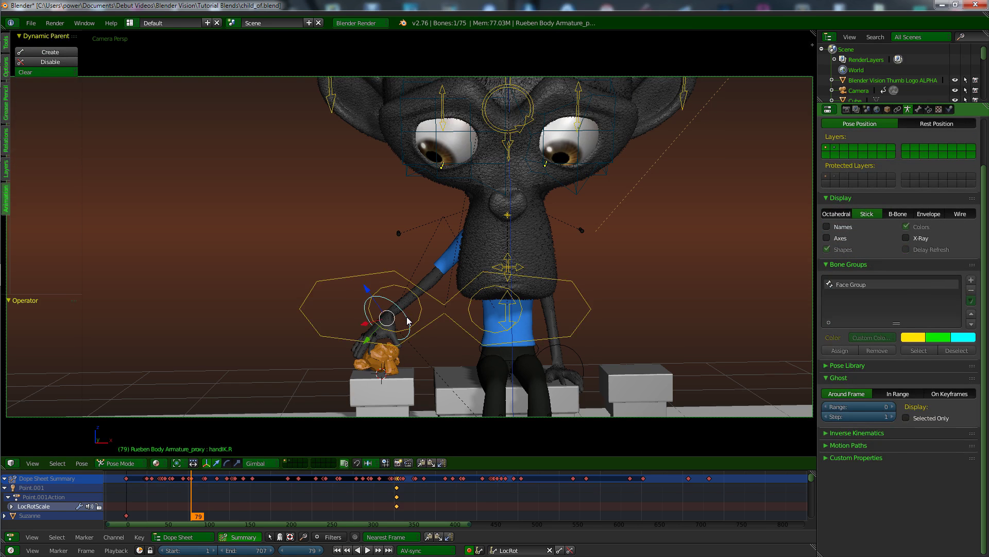
key("ctrl+Tab")
right_click(397, 364, "shift")
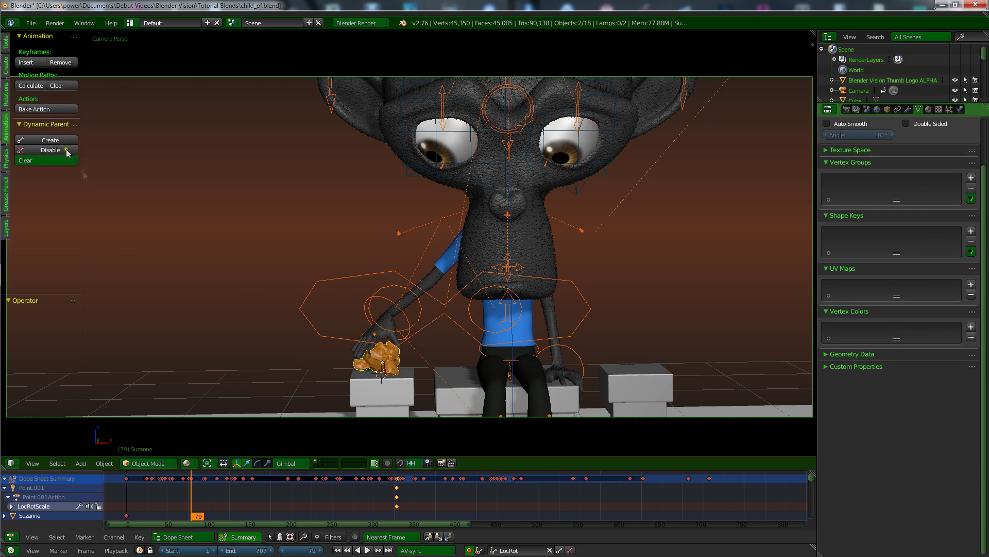
left_click(51, 139)
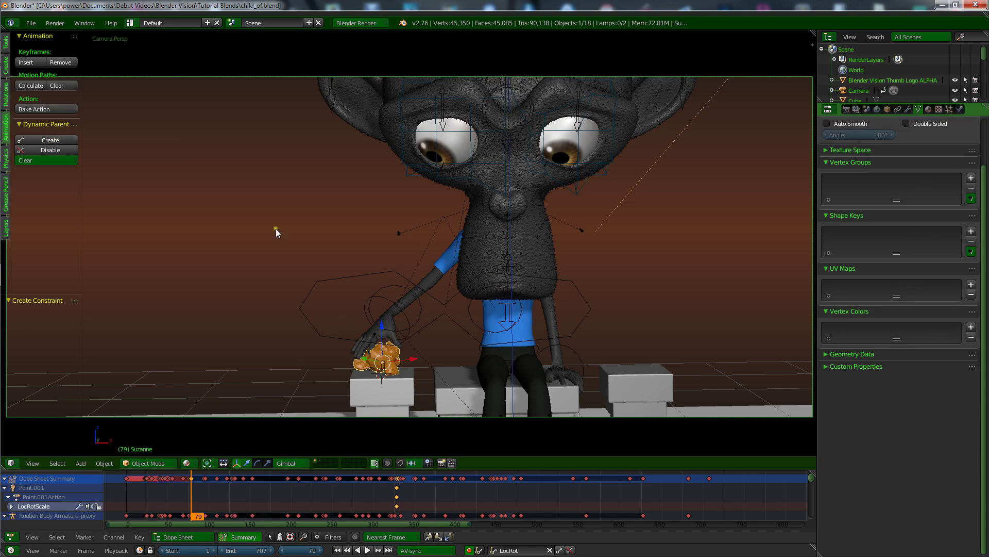
key("alt+a")
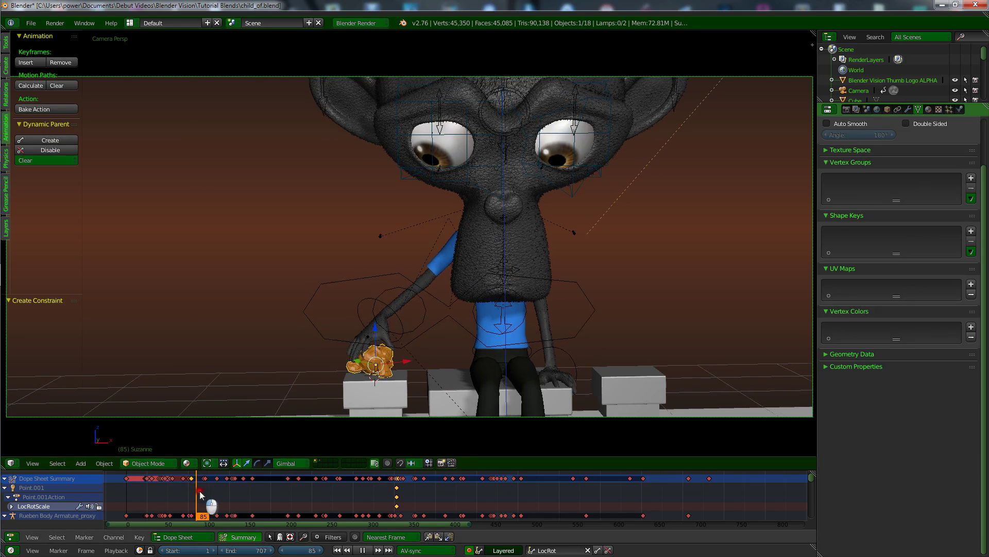
left_click_drag(221, 490, 395, 503)
Disable the Dynamic Parent constraint at frame 325 to release Suzanne, then replay to check.
left_click(52, 153)
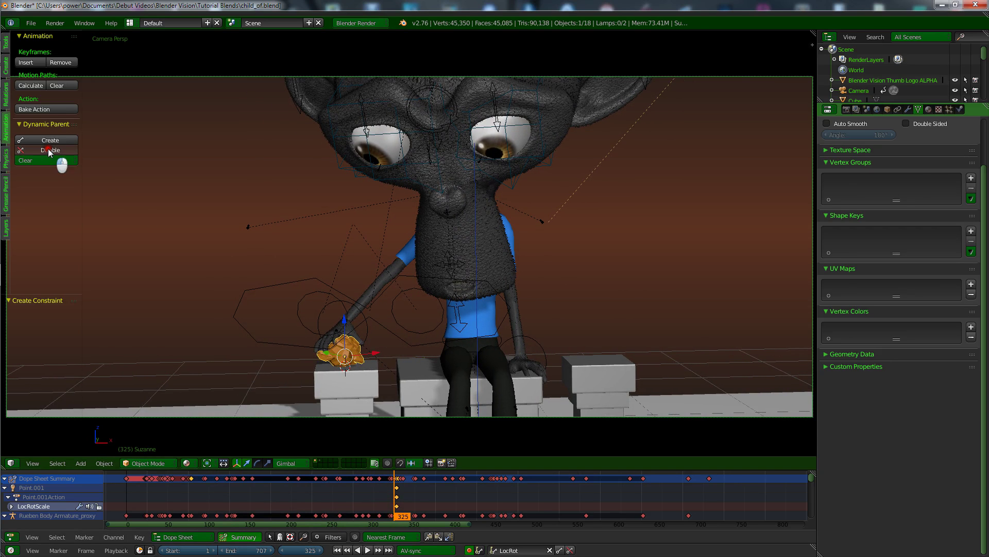
key("alt+a")
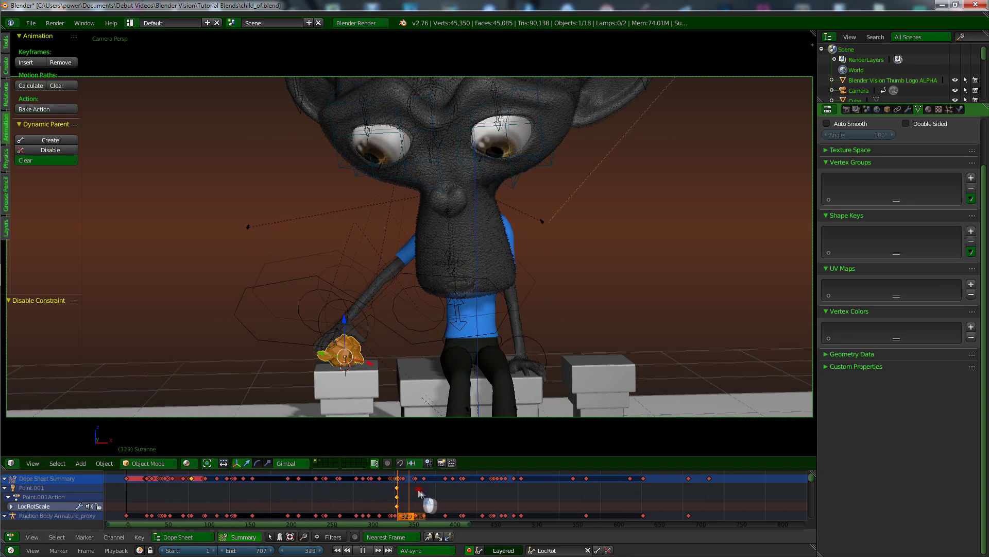
left_click_drag(389, 491, 470, 504)
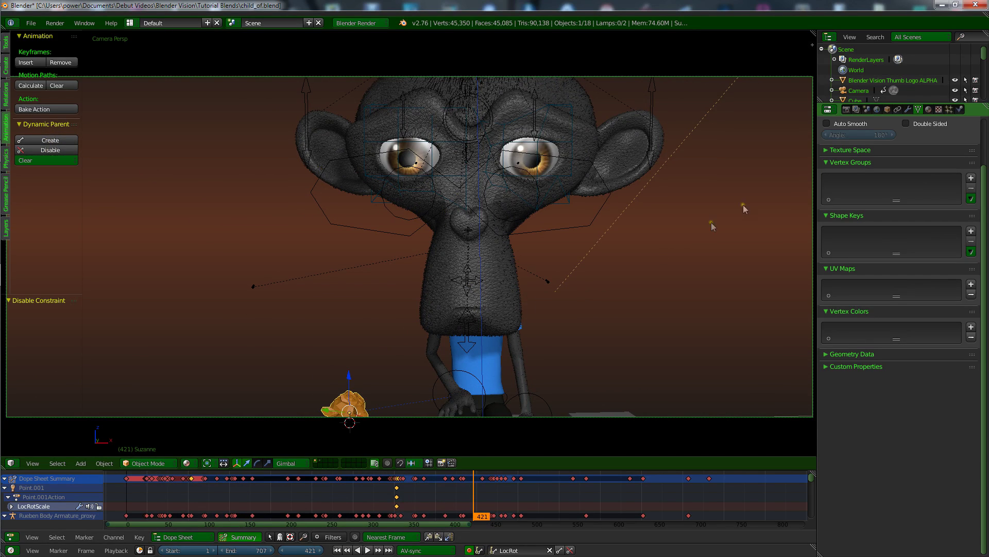
Show Suzanne's Child Of constraint and scrub frames 366, 316 and 153 to check its keyed Influence.
left_click(899, 110)
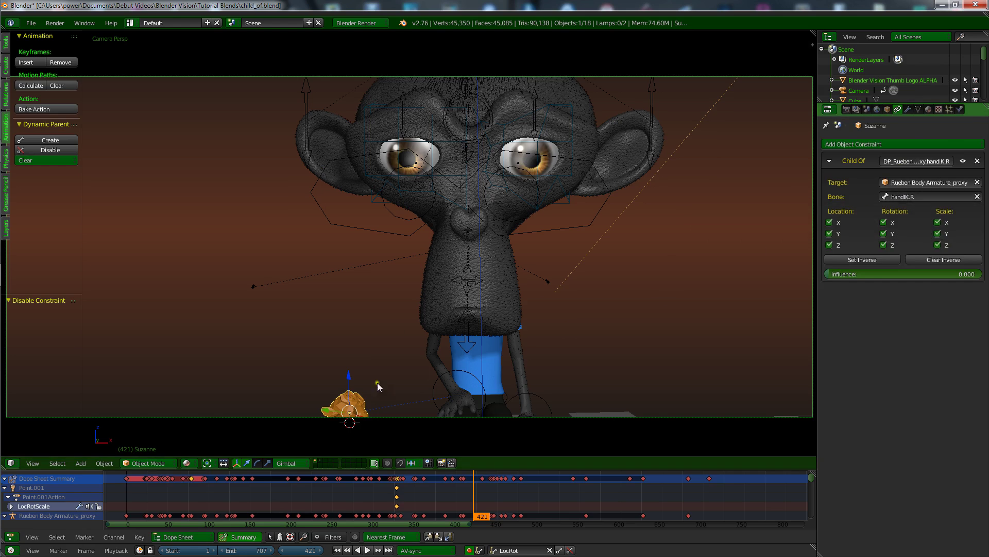
left_click_drag(474, 496, 388, 502)
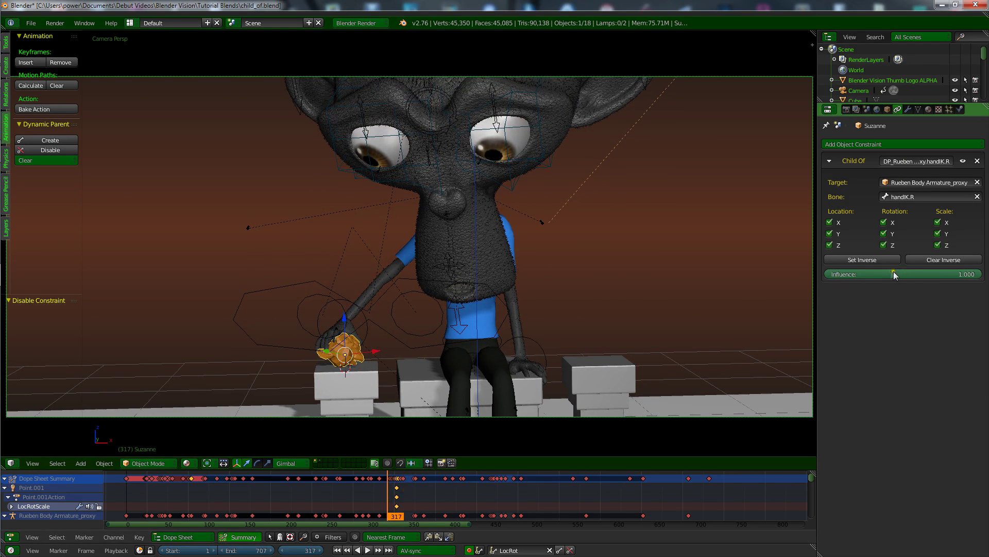
mouse_move(389, 506)
left_mouse_down()
mouse_move(425, 514)
mouse_move(370, 510)
mouse_move(382, 512)
left_mouse_up()
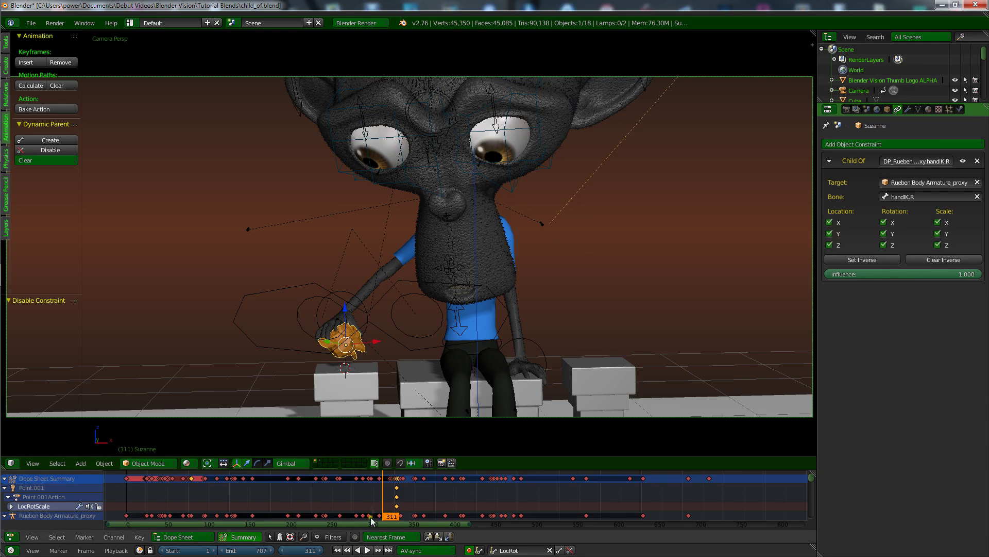
left_click_drag(384, 512, 131, 508)
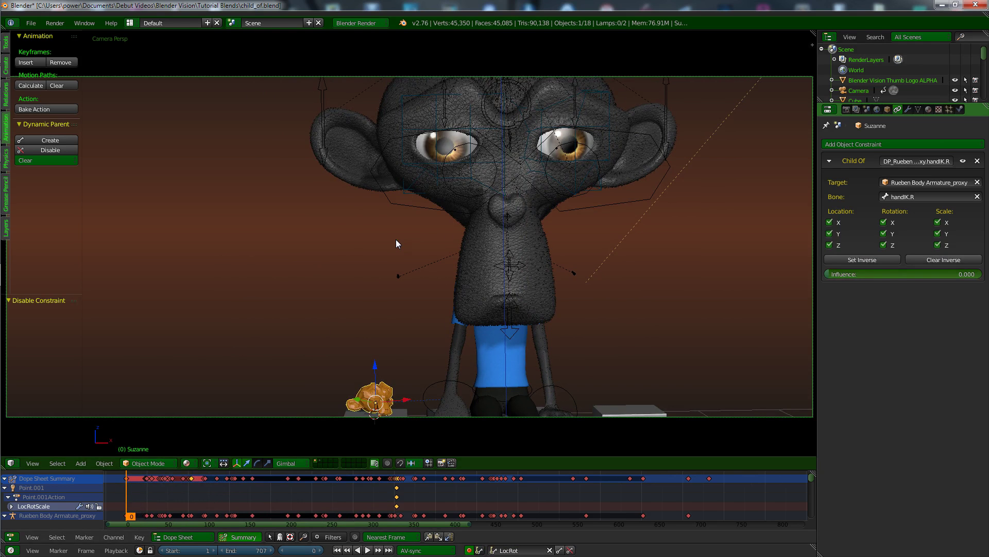